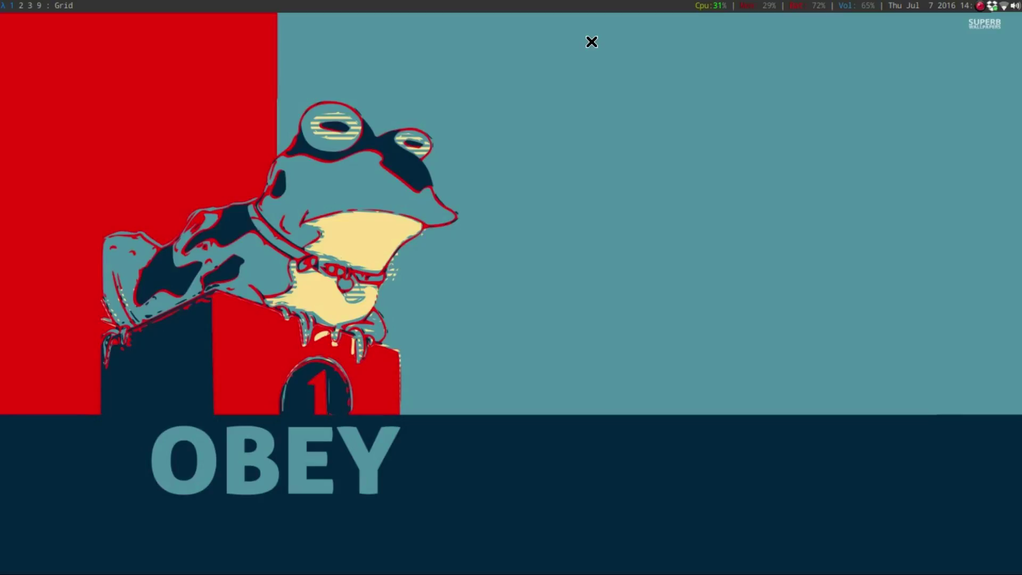
Spawn a new urxvt terminal with the xmonad Alt+Shift+Enter keybinding
{"action": "key", "text": "alt+shift+Return"}
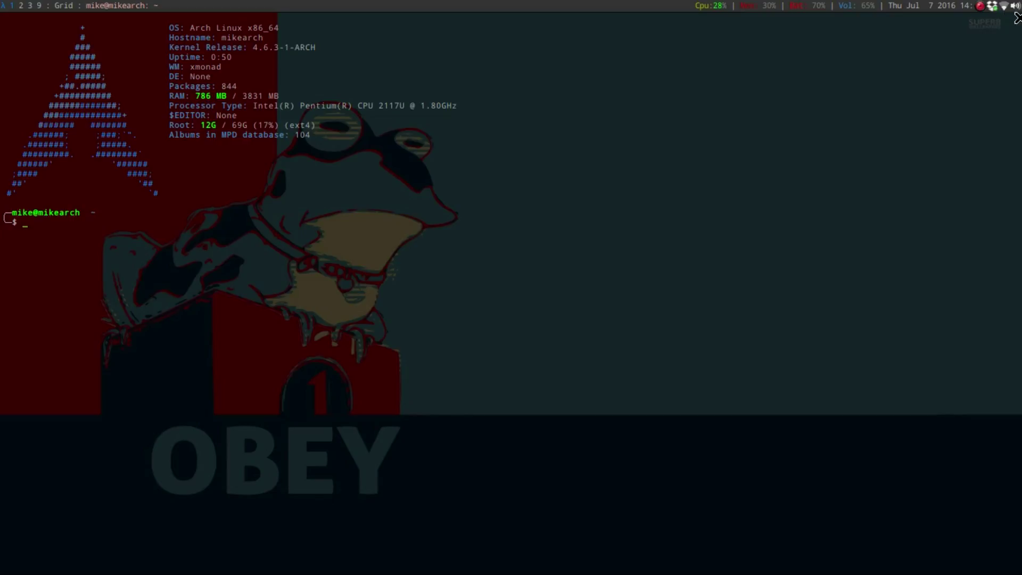
Open ~/.xinitrc in Vim via the xin alias and review its startup commands
{"action": "type", "text": "xin"}
{"action": "key", "text": "Return"}
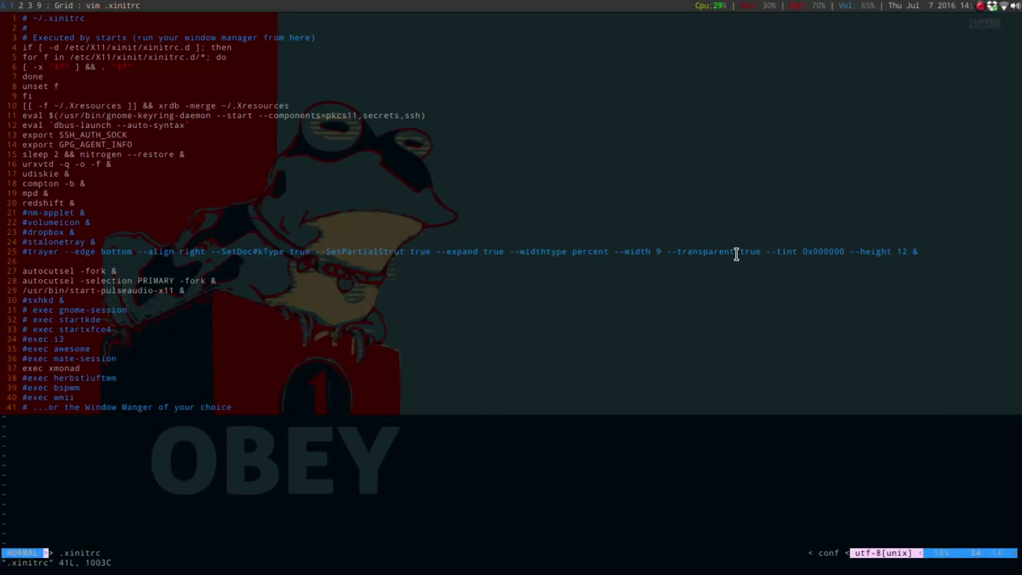
{"action": "key", "text": "colon"}
Quit Vim and open ~/.xmonad/xmonad.hs using the xmo alias
{"action": "type", "text": "q"}
{"action": "key", "text": "Return"}
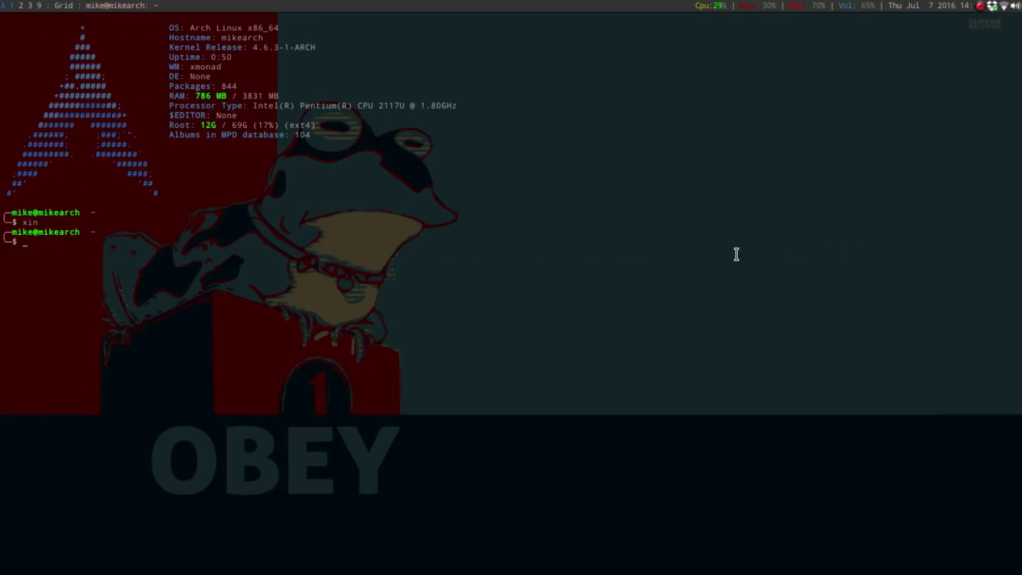
{"action": "type", "text": "xmo"}
{"action": "key", "text": "Return"}
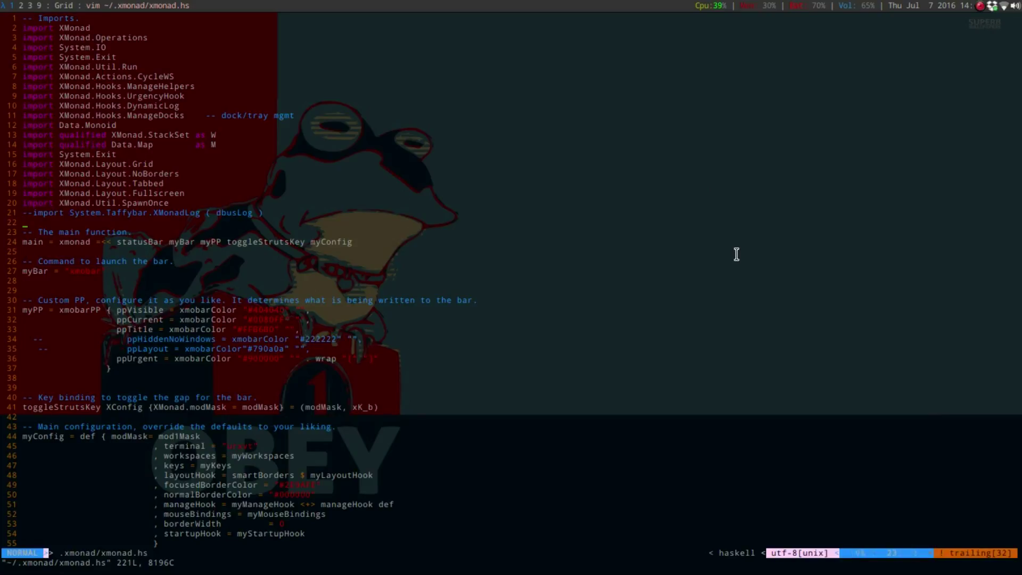
Check the XMonad.Util.SpawnOnce import on line 20 and review the myConfig block
{"action": "key", "text": "k"}
{"action": "key", "text": "k"}
{"action": "left_click_drag", "start_coordinate": [176, 202], "coordinate": [8, 203]}
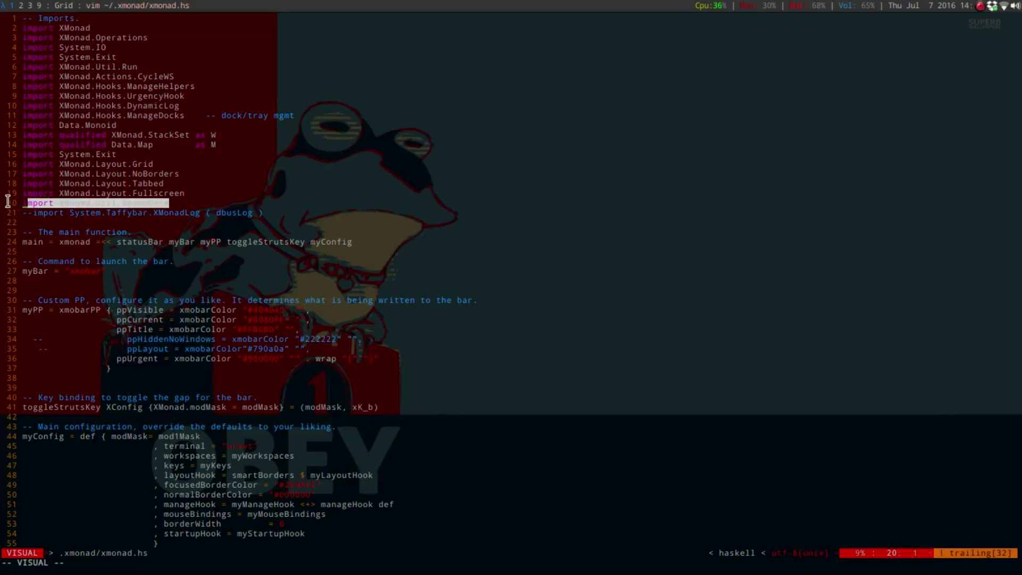
{"action": "left_click", "coordinate": [262, 191]}
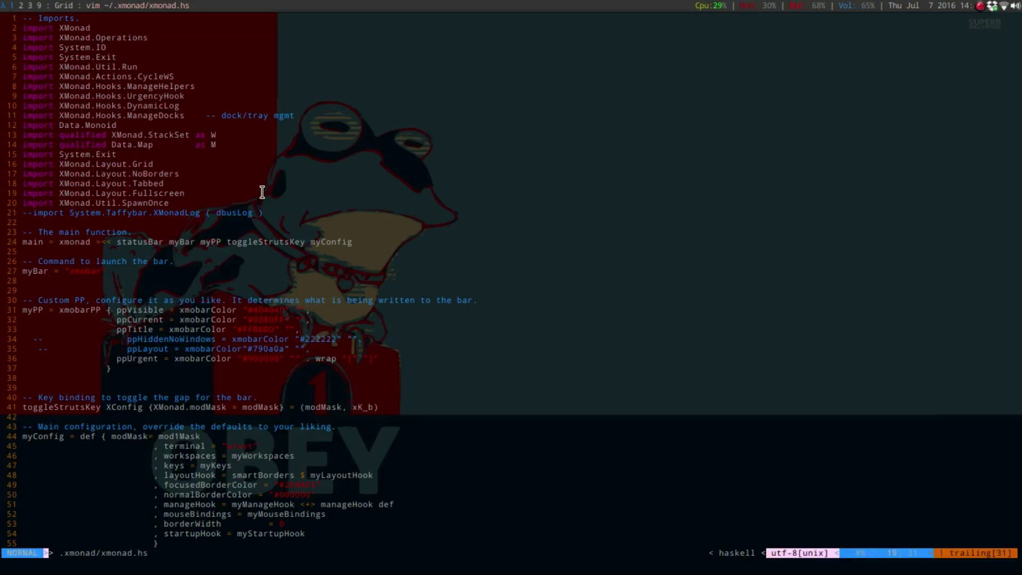
{"action": "key", "text": "j"}
{"action": "key", "text": "j"}
{"action": "key", "text": "j"}
{"action": "key", "text": "j"}
{"action": "key", "text": "k"}
{"action": "key", "text": "z"}
{"action": "key", "text": "t"}
{"action": "key", "text": "j"}
{"action": "key", "text": "z"}
{"action": "key", "text": "b"}
Scroll down to myStartupHook and inspect its four spawnOnce tray-app entries
{"action": "scroll", "coordinate": [262, 192], "scroll_direction": "down", "scroll_amount": 20}
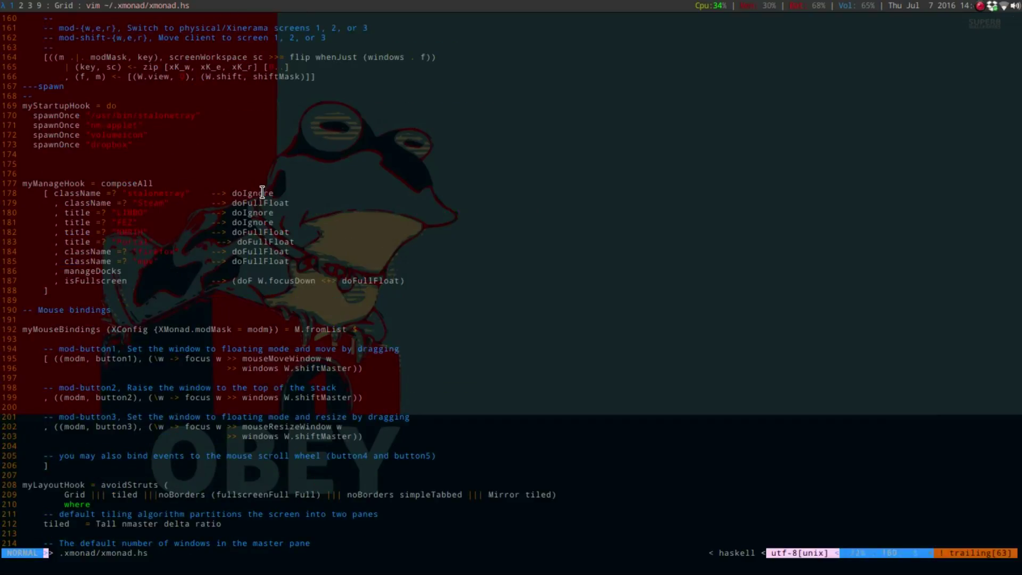
{"action": "key", "text": "k"}
{"action": "key", "text": "k"}
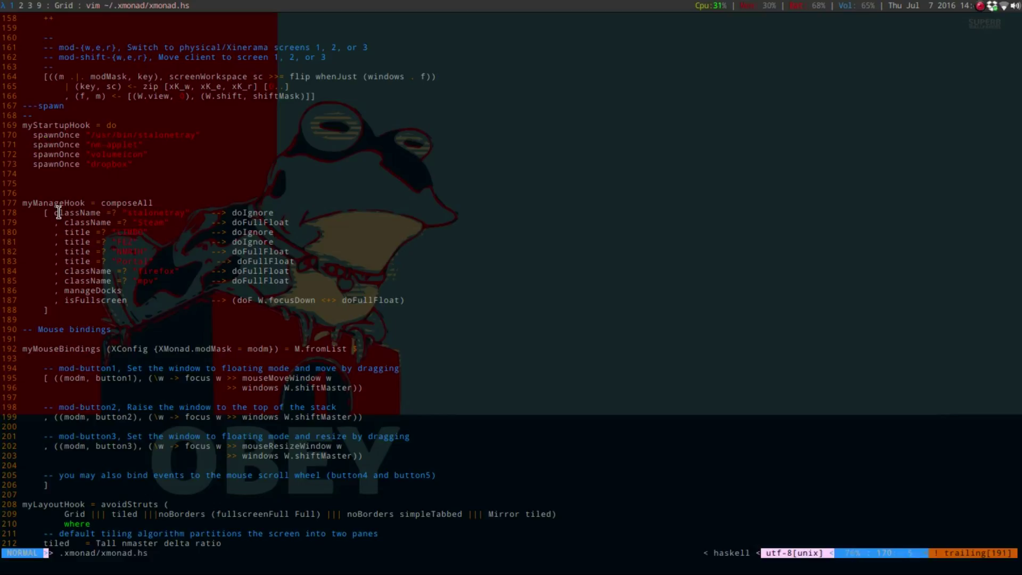
{"action": "key", "text": "l"}
{"action": "key", "text": "l"}
{"action": "key", "text": "l"}
{"action": "key", "text": "l"}
{"action": "key", "text": "l"}
{"action": "key", "text": "l"}
{"action": "key", "text": "l"}
{"action": "key", "text": "l"}
{"action": "key", "text": "l"}
{"action": "key", "text": "l"}
Add a line spawnOnce "compton -b" below the dropbox entry in myStartupHook
{"action": "key", "text": "j"}
{"action": "key", "text": "a"}
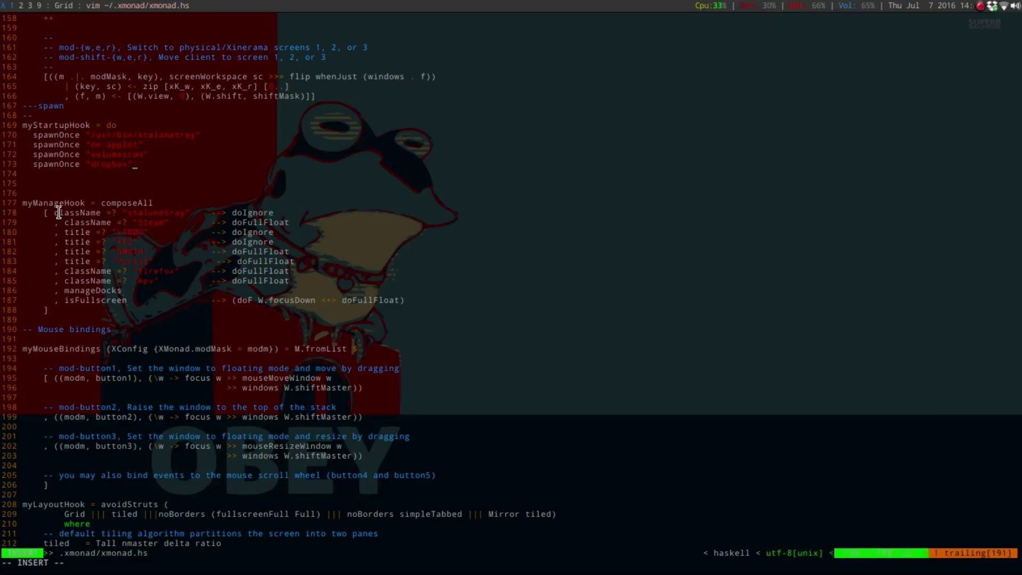
{"action": "key", "text": "Return"}
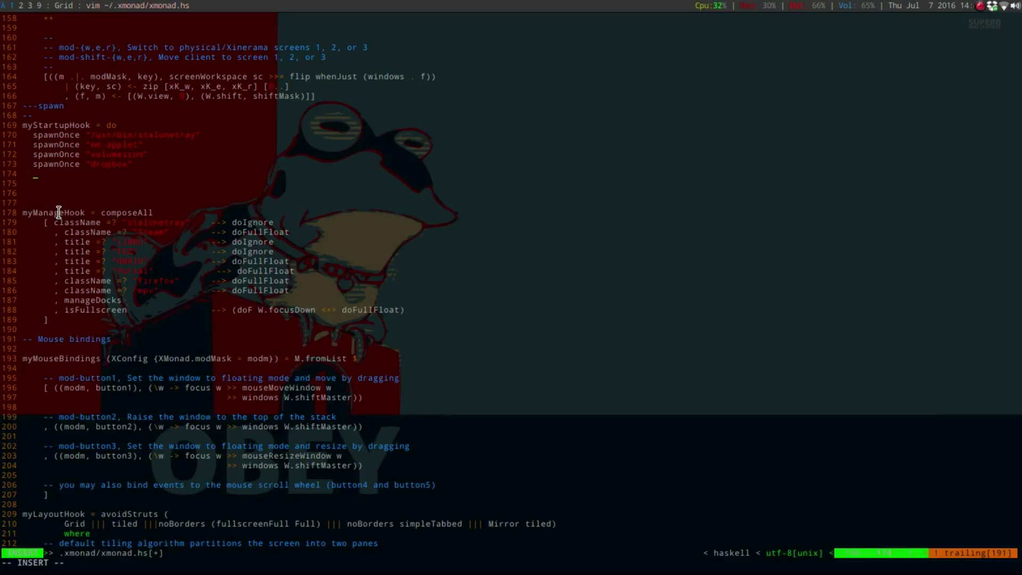
{"action": "type", "text": "spawnOnce \""}
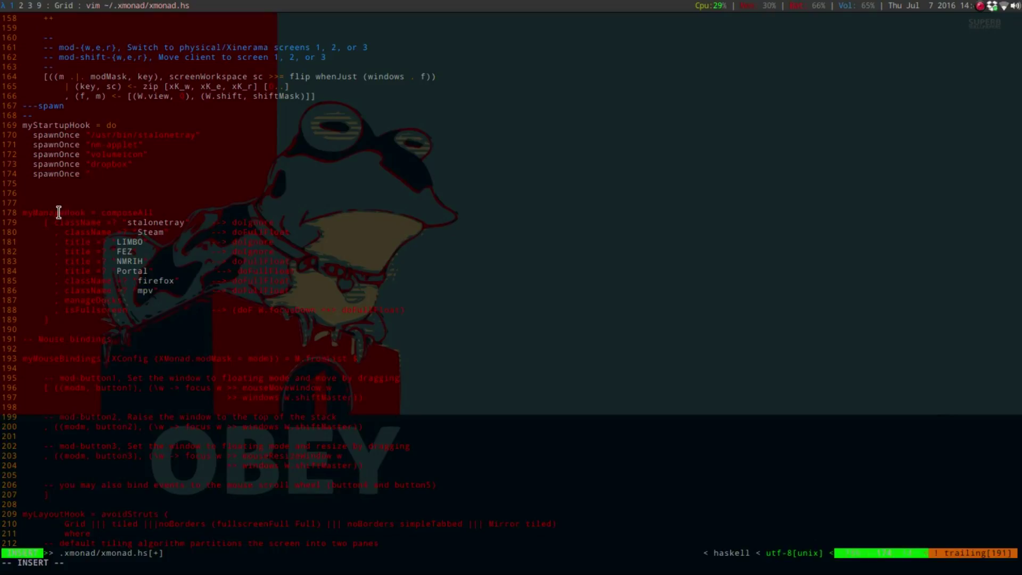
{"action": "type", "text": "compton -b\""}
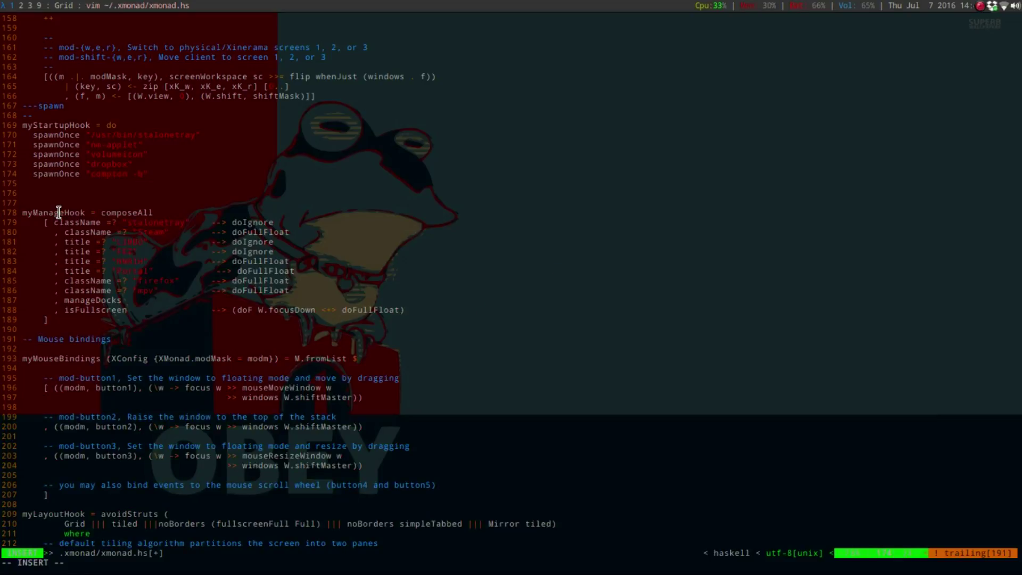
{"action": "key", "text": "Escape"}
Save xmonad.hs, then change .xinitrc line 18 to #compton -b & and save
{"action": "type", "text": ":wq"}
{"action": "key", "text": "Return"}
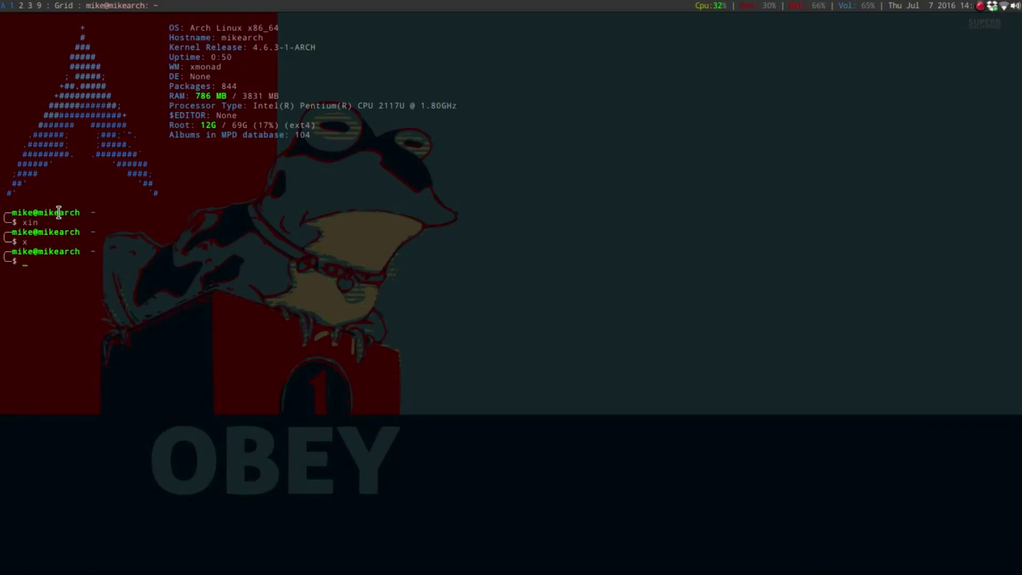
{"action": "type", "text": "xin"}
{"action": "key", "text": "Return"}
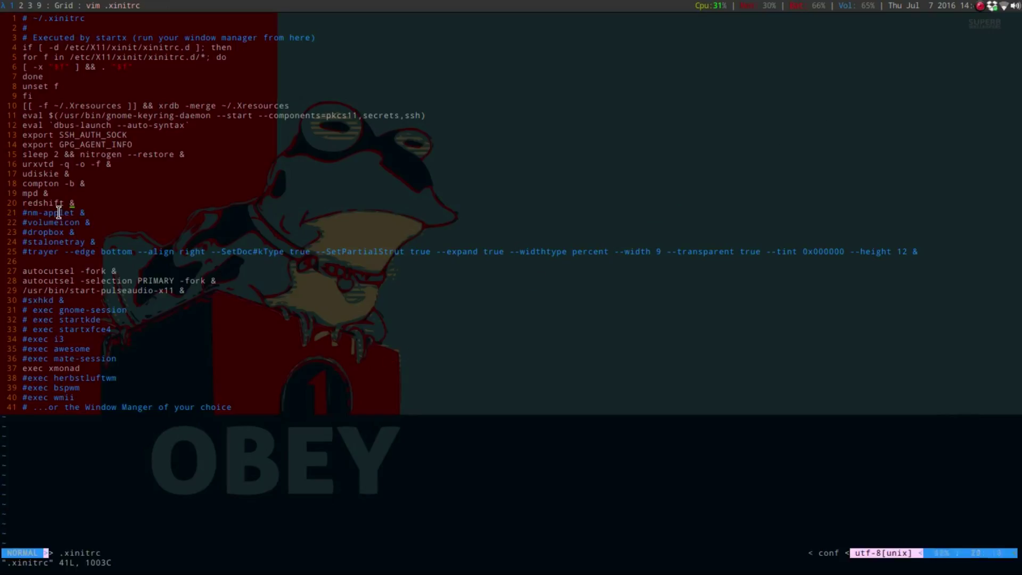
{"action": "key", "text": "h"}
{"action": "type", "text": "i#"}
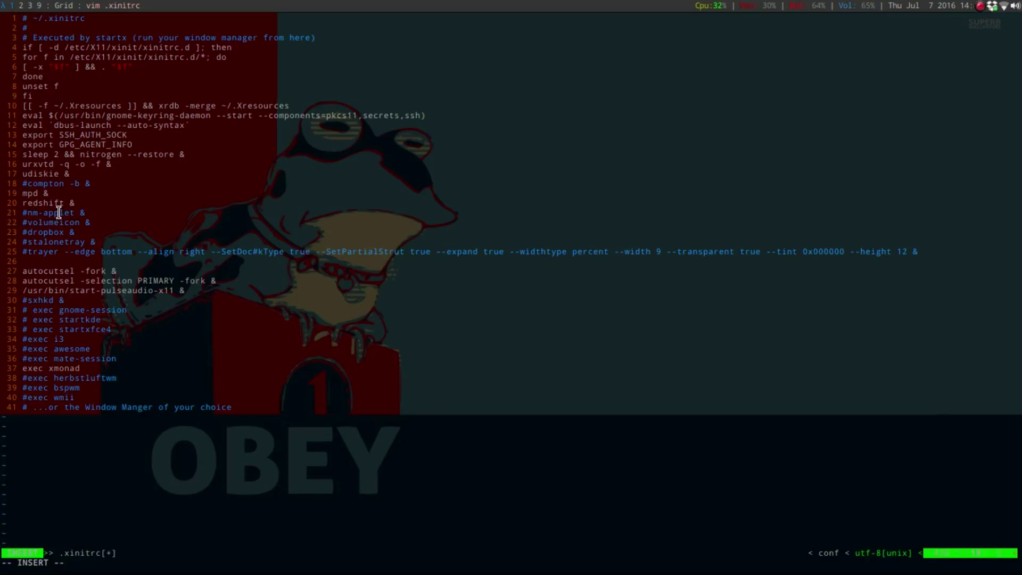
{"action": "key", "text": "Escape"}
{"action": "type", "text": ":wq"}
{"action": "key", "text": "Return"}
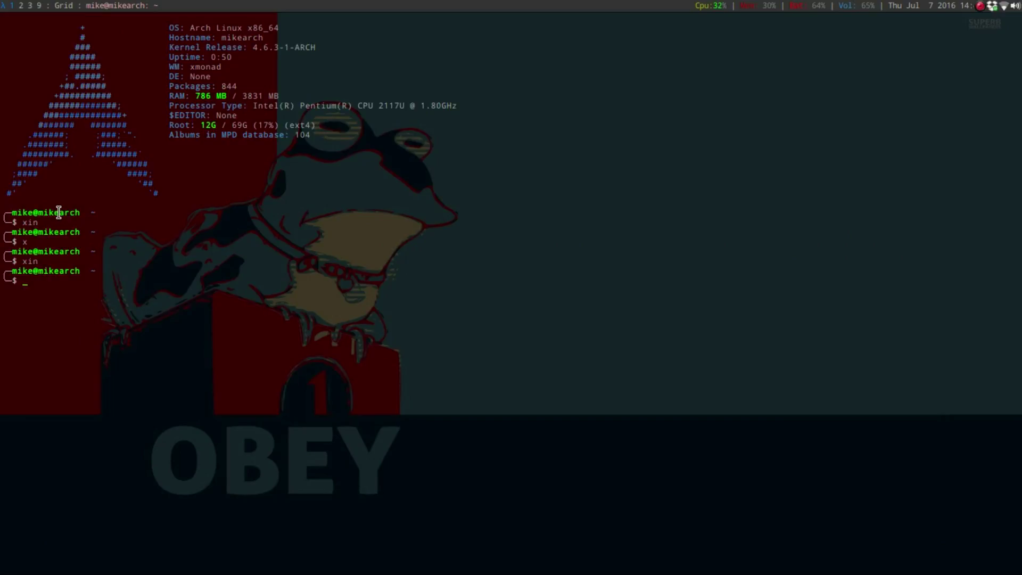
Close the old terminal and spawn a fresh full-screen terminal
{"action": "key", "text": "ctrl+d"}
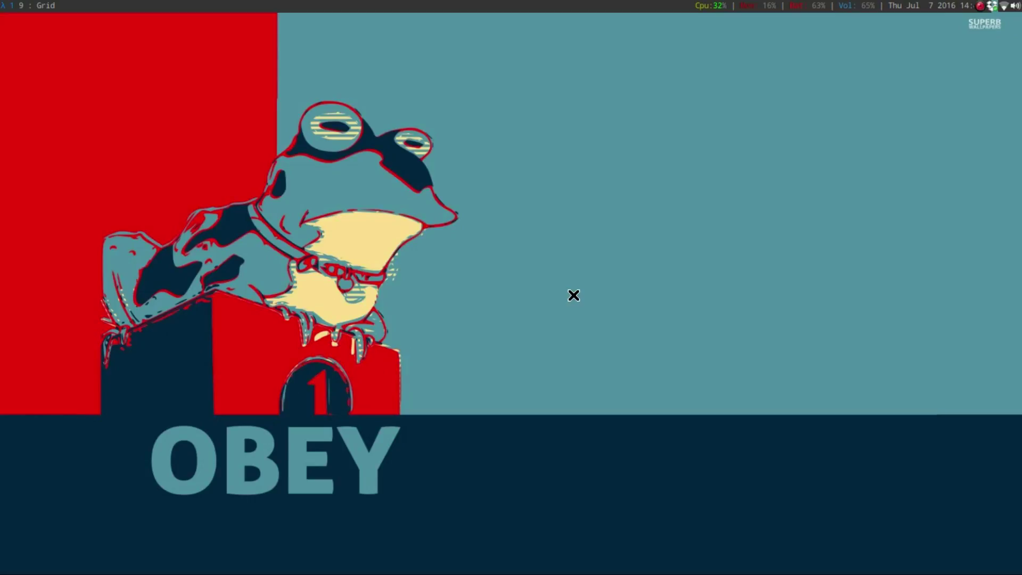
{"action": "key", "text": "alt+shift+Return"}
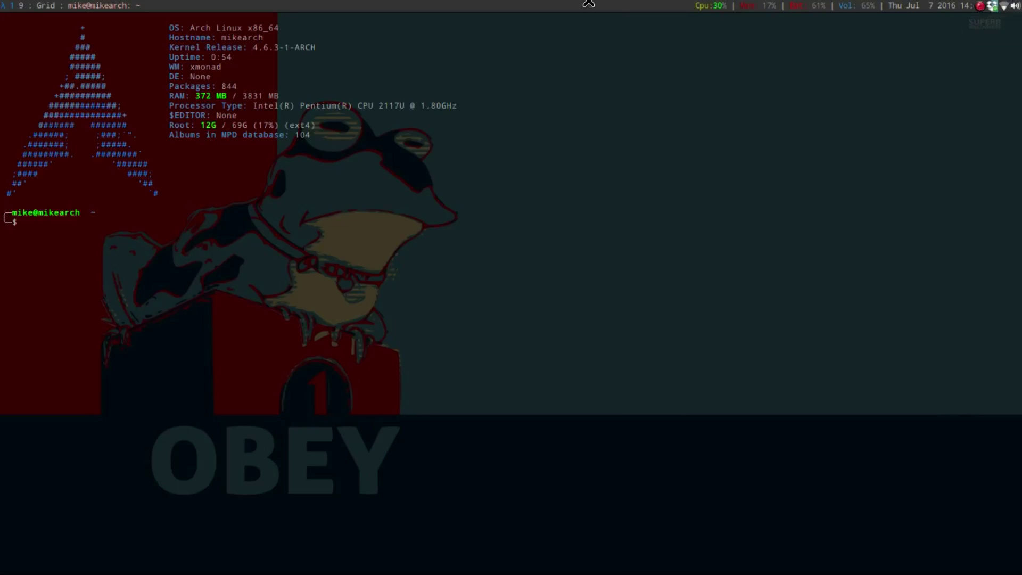
{"action": "left_click", "coordinate": [1016, 5]}
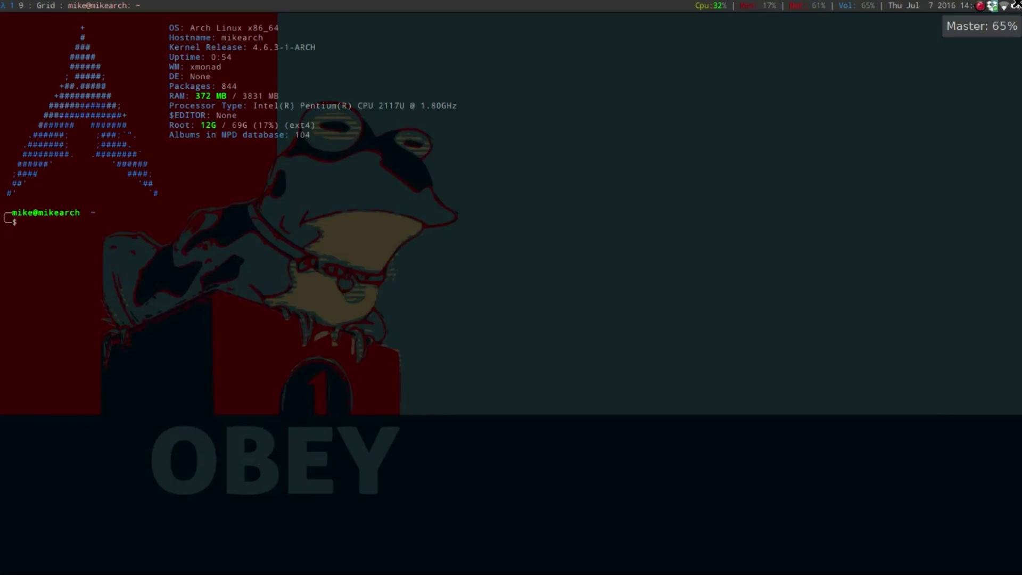